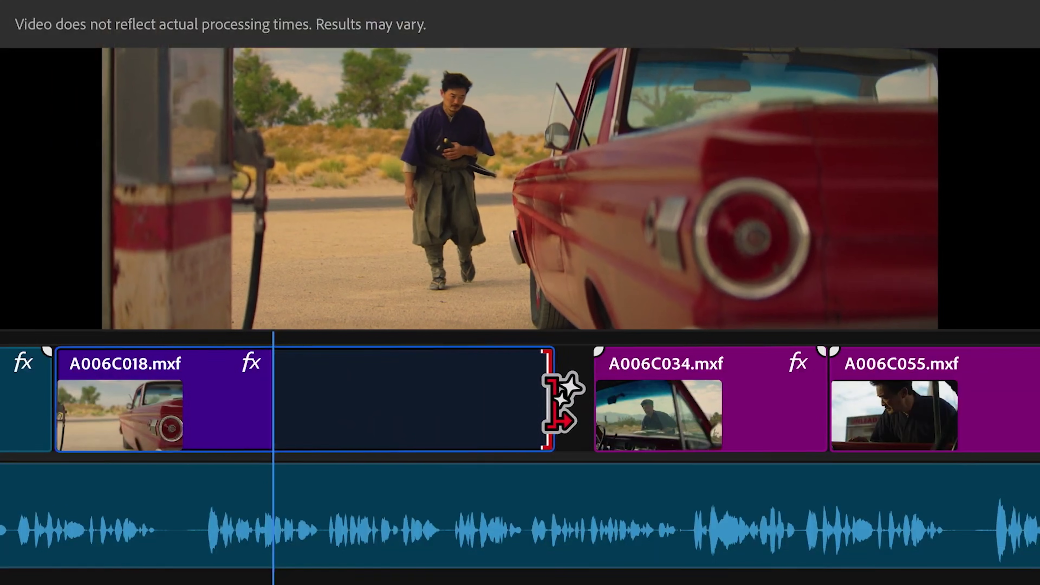
Drag the end of clip A006C018.mxf to the right with Generative Extend
left_click_drag(551, 402, 590, 400)
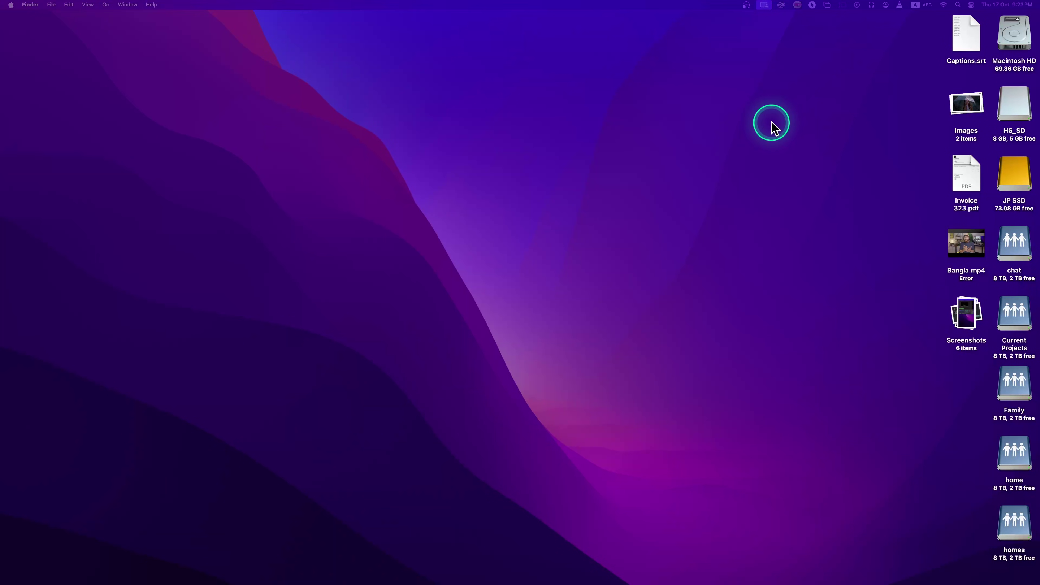
Launch Premiere Pro (Beta) from Creative Cloud's Beta apps list, then minimize Creative Cloud
left_click(781, 6)
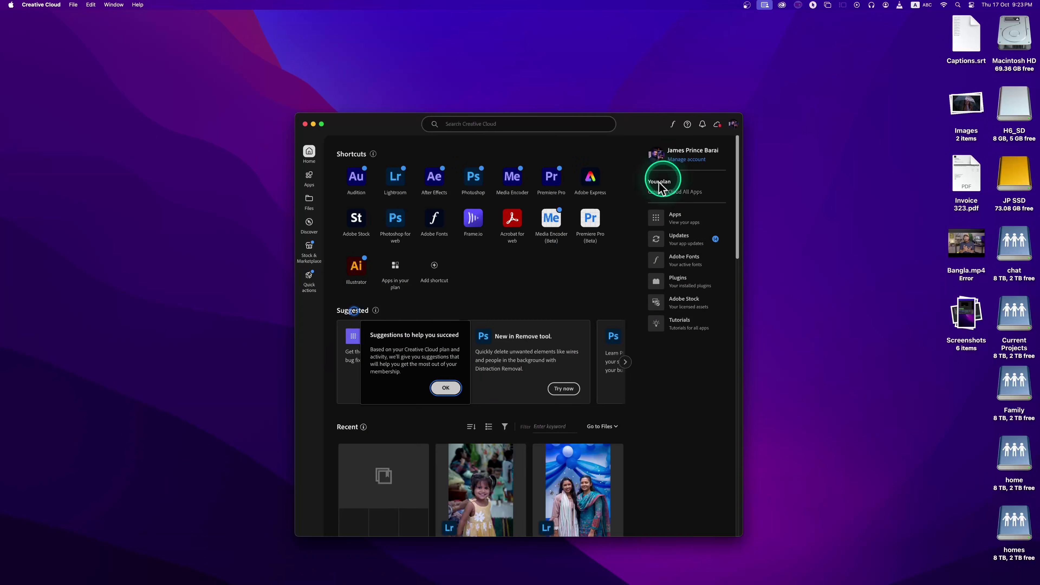
left_click(310, 176)
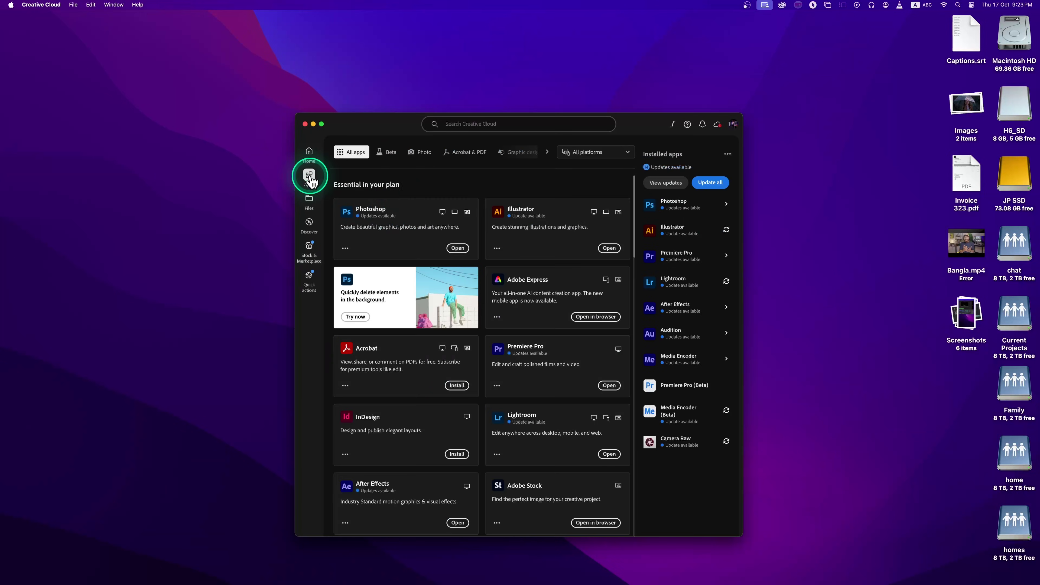
left_click(391, 154)
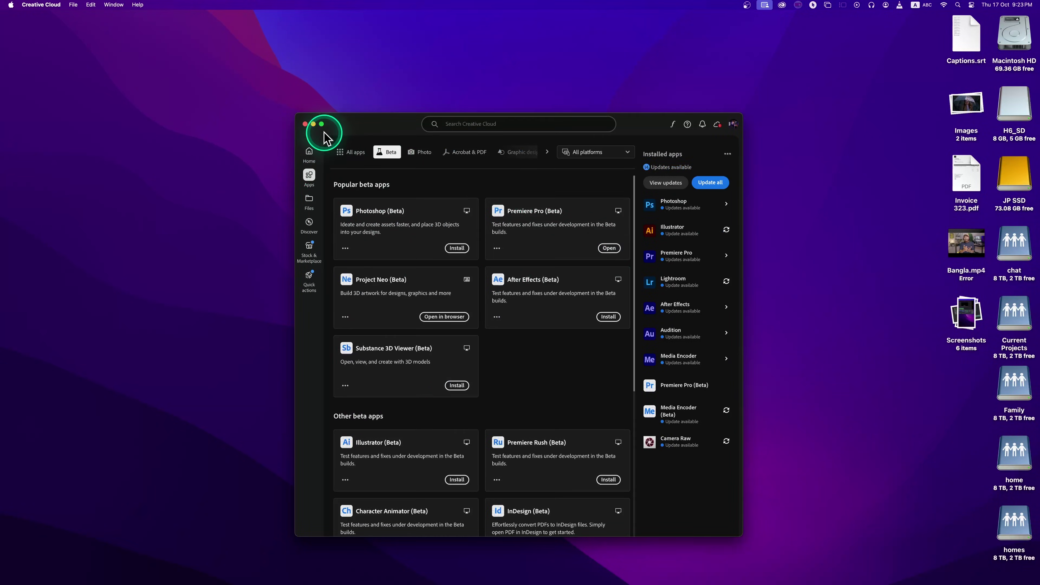
left_click(313, 124)
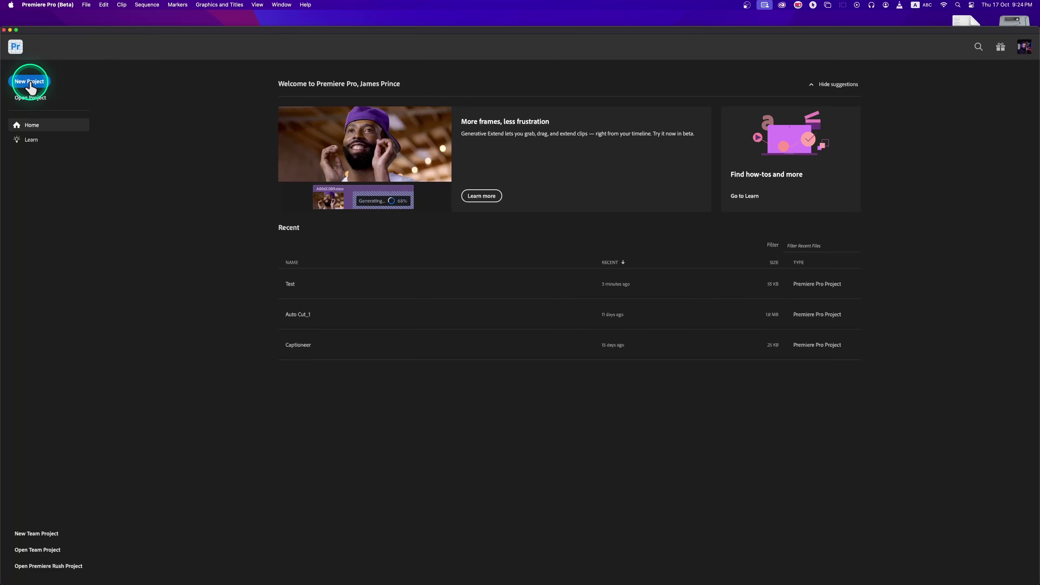
Name the new project 'Premiere pro 2025' and keep the current save location
left_click(30, 82)
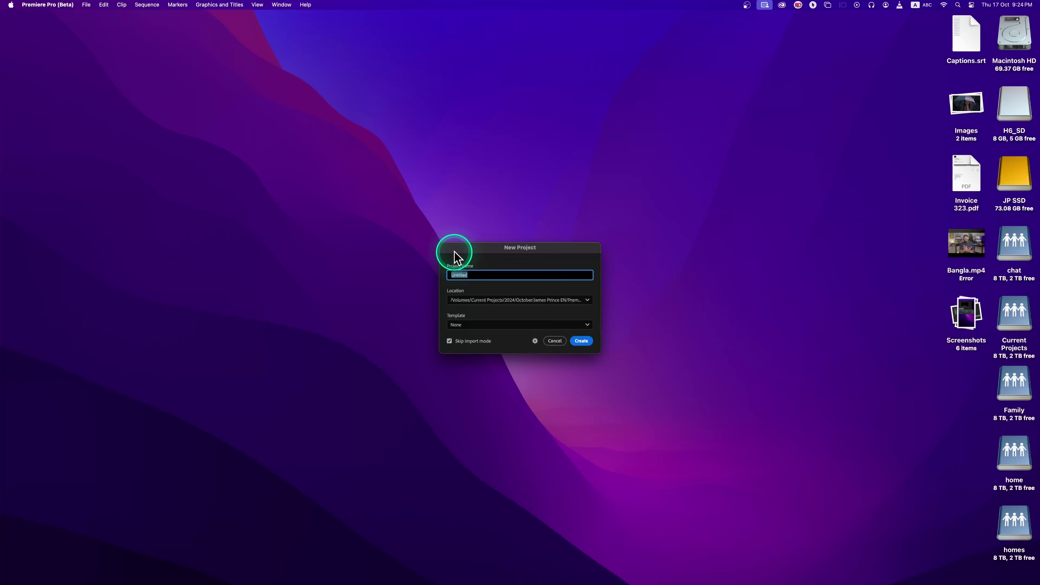
type("Pre")
type("miere ")
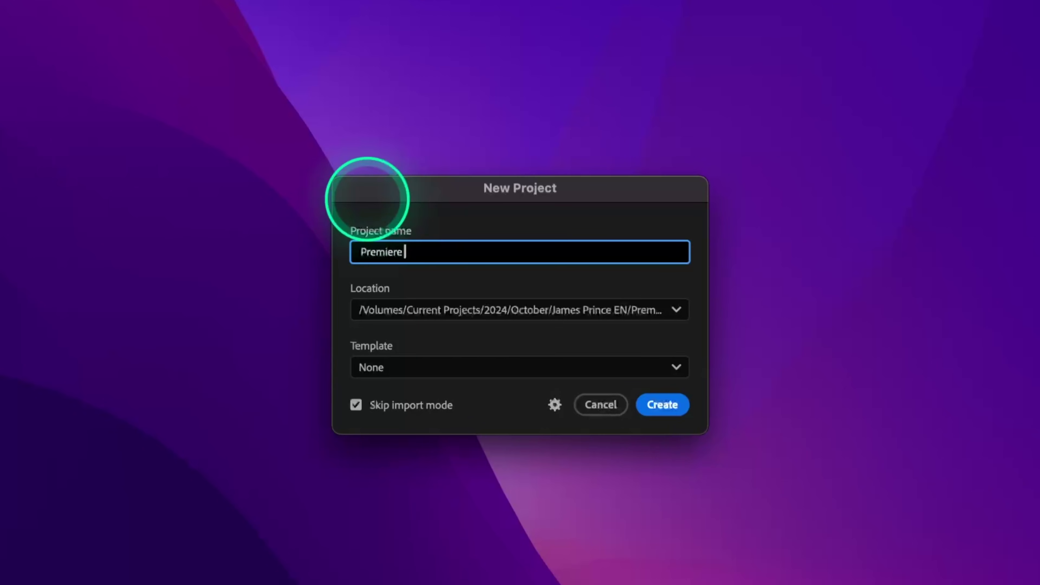
type("pro 2025")
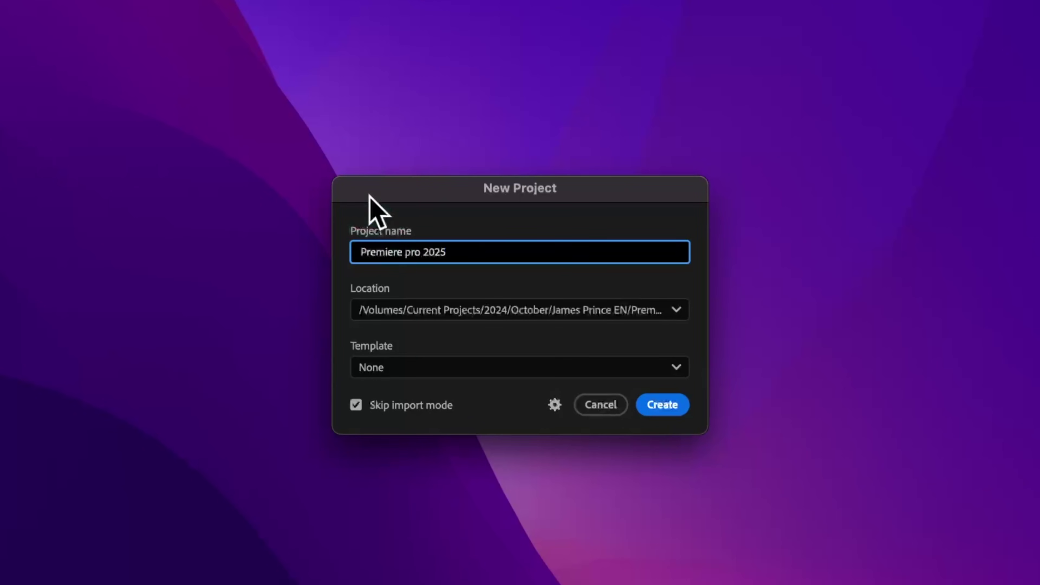
left_click(667, 317)
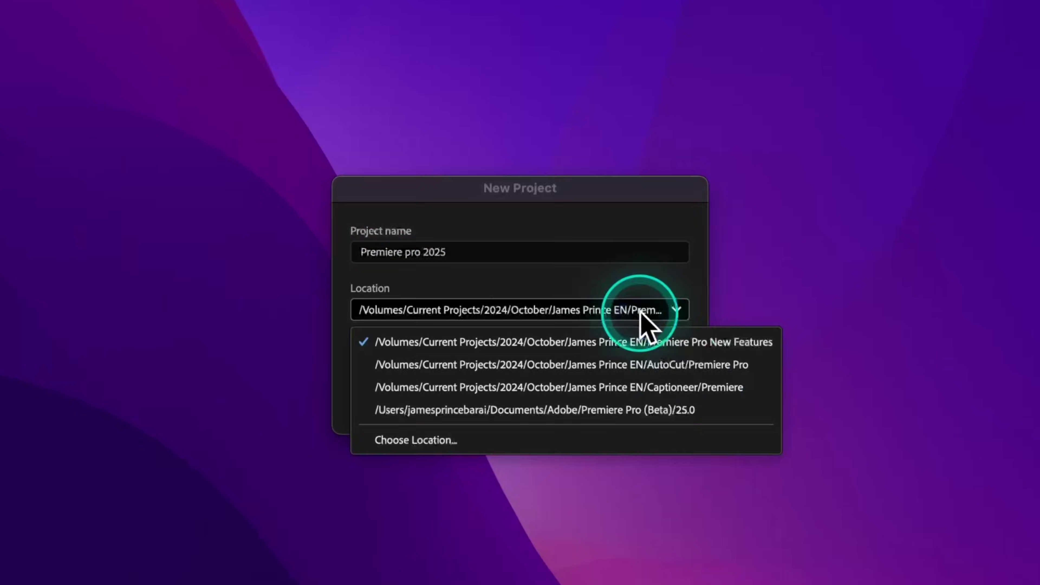
left_click(641, 340)
Choose the Standard Template Project.prproj template, review its settings unchanged, and create the project
left_click(495, 369)
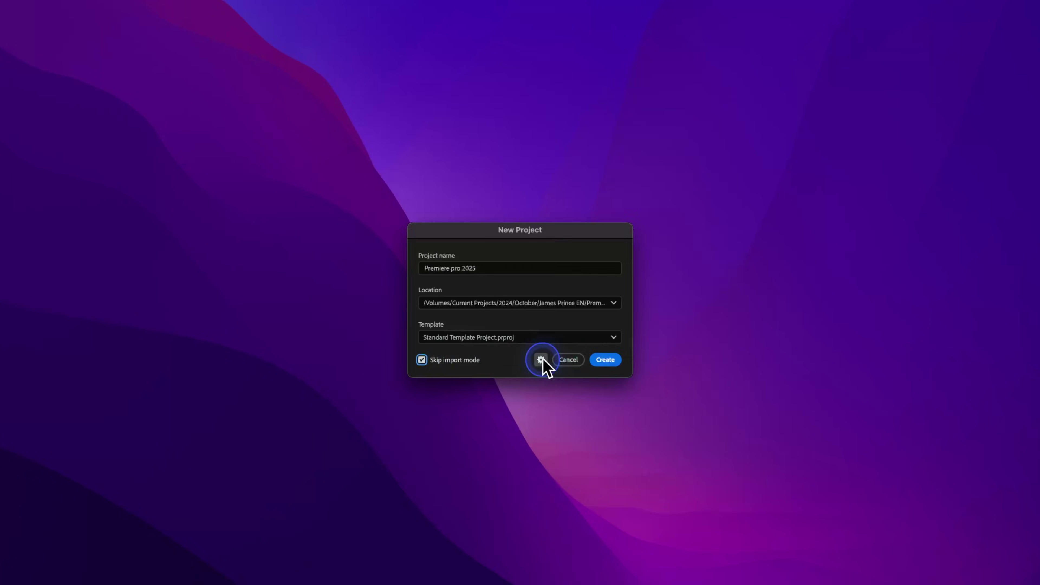
left_click(541, 360)
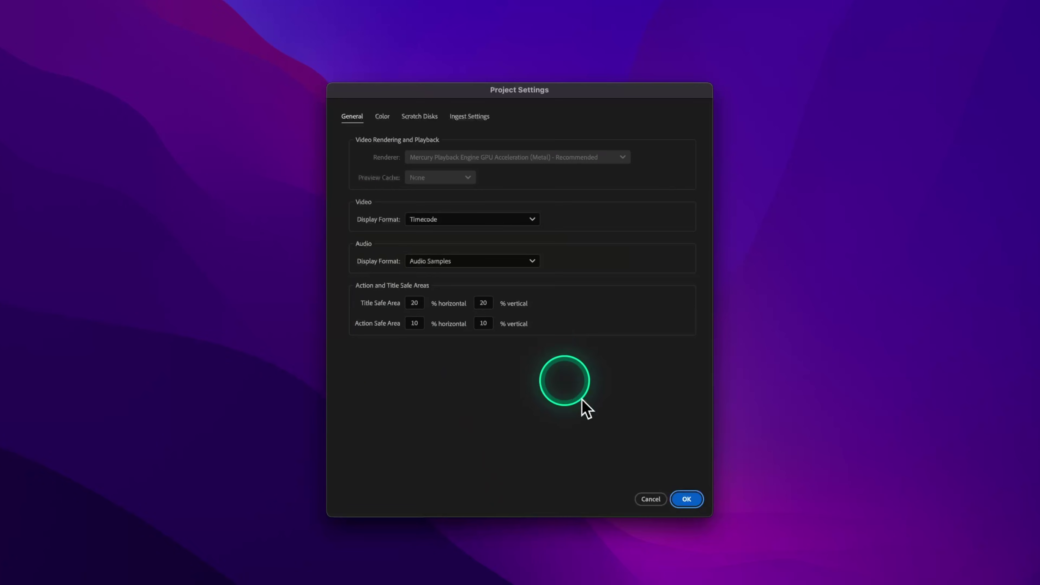
left_click(645, 498)
left_click(607, 360)
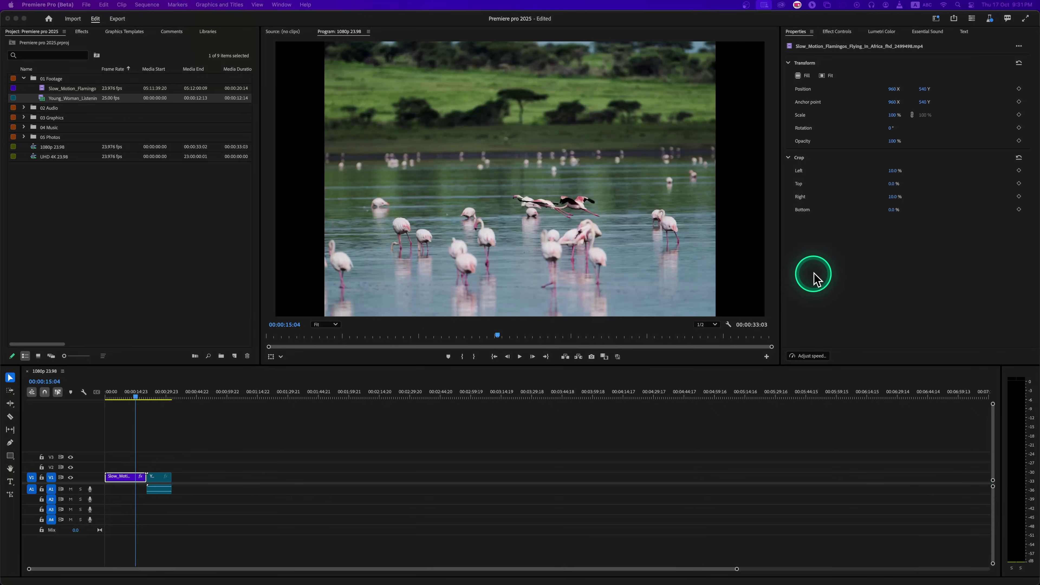
Scale the flamingo clip to fill the frame at 125%
left_click(815, 279)
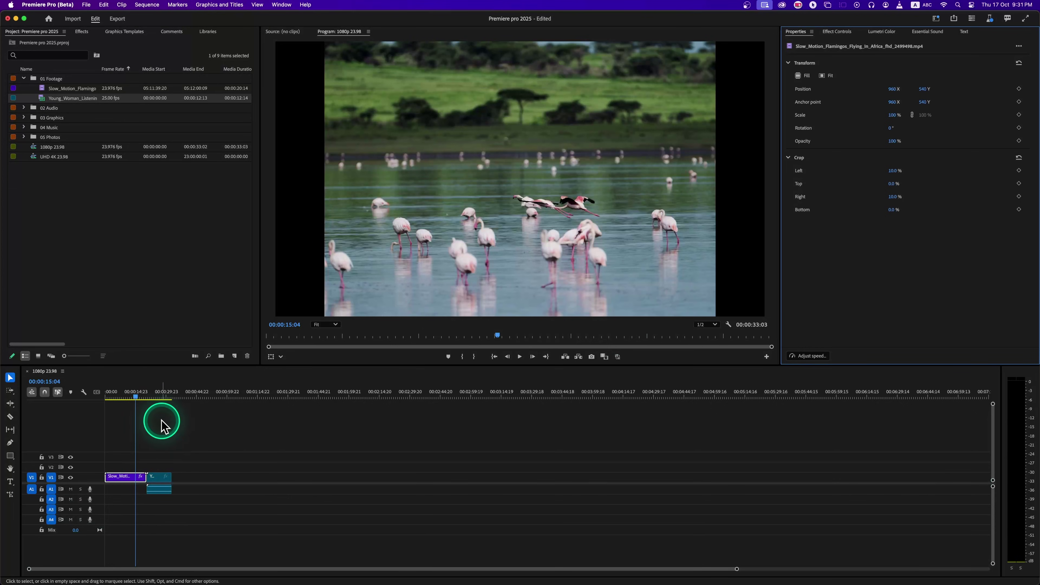
mouse_move(134, 395)
left_mouse_down()
mouse_move(155, 397)
mouse_move(136, 398)
left_mouse_up()
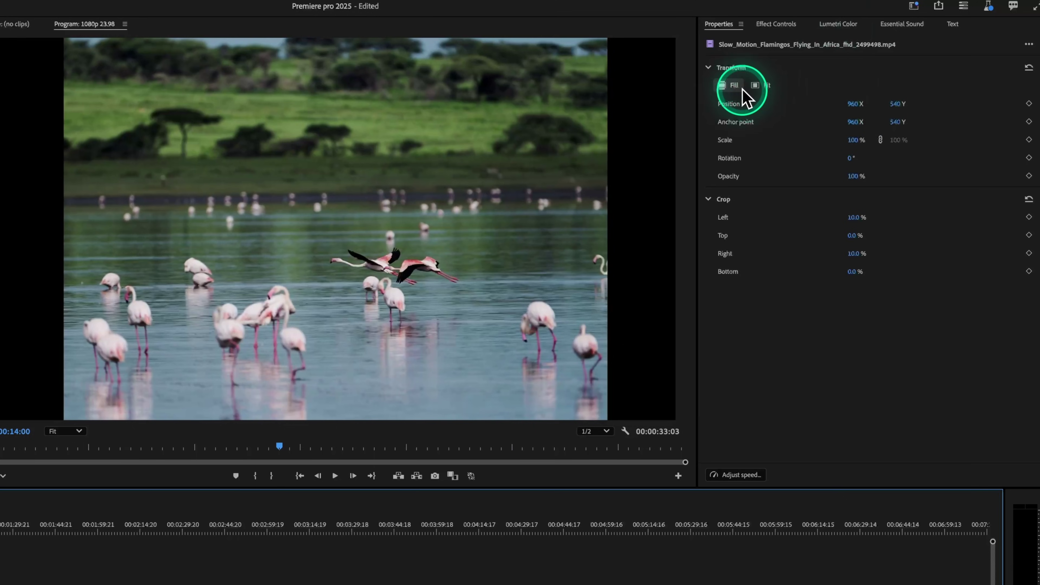
left_click(742, 90)
left_click(758, 86)
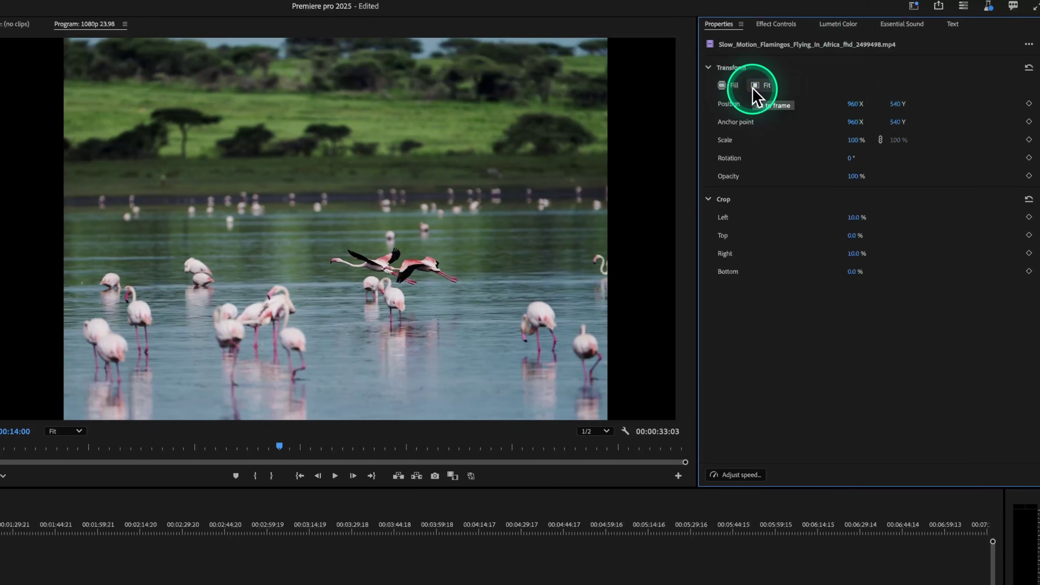
left_click(743, 90)
Shift the image sideways via Anchor Point X, try Opacity, and crop in from the left
left_click_drag(856, 122, 853, 163)
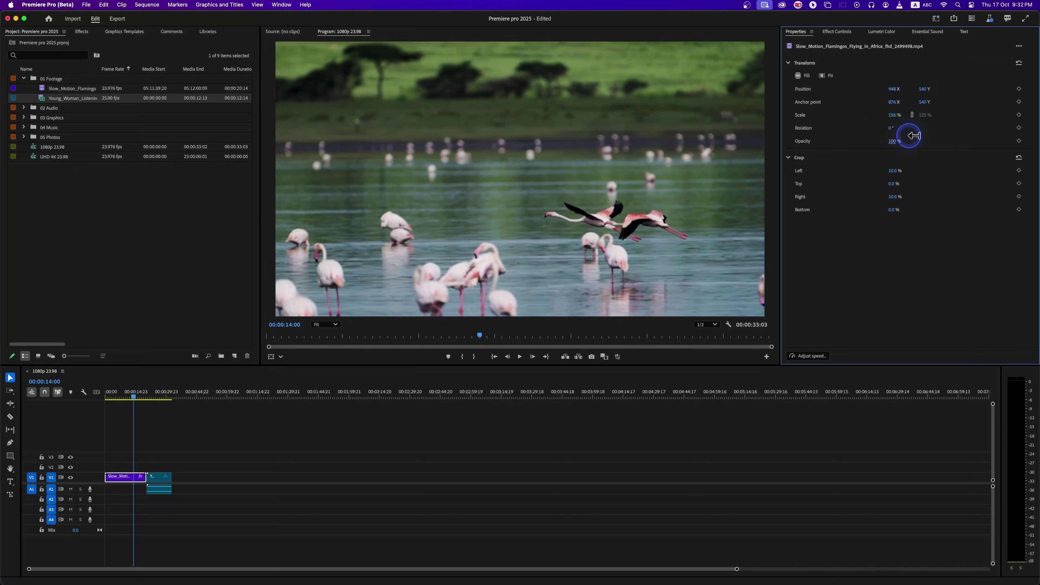
left_click_drag(913, 136, 896, 139)
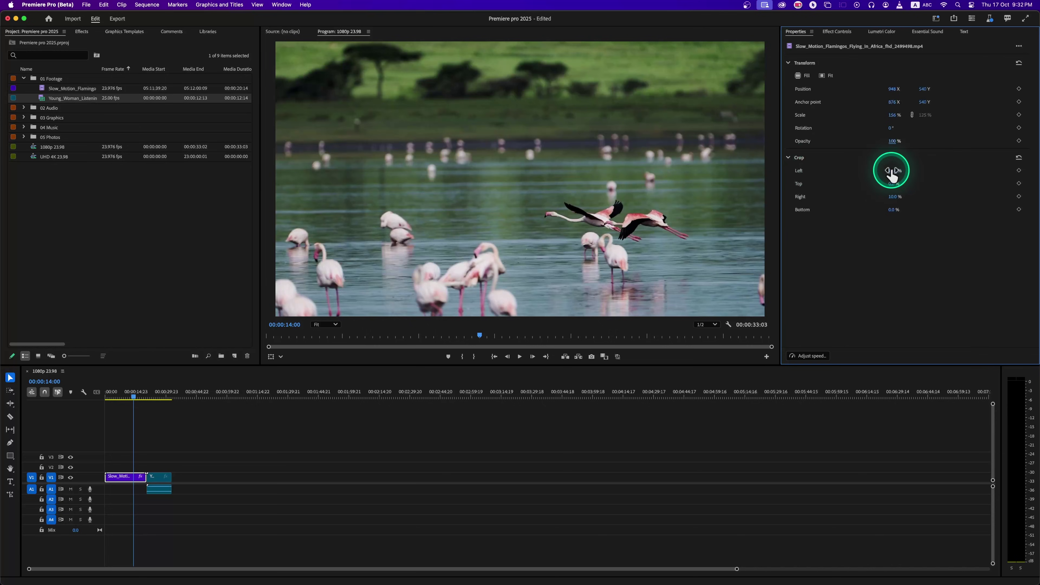
left_click_drag(890, 167, 909, 178)
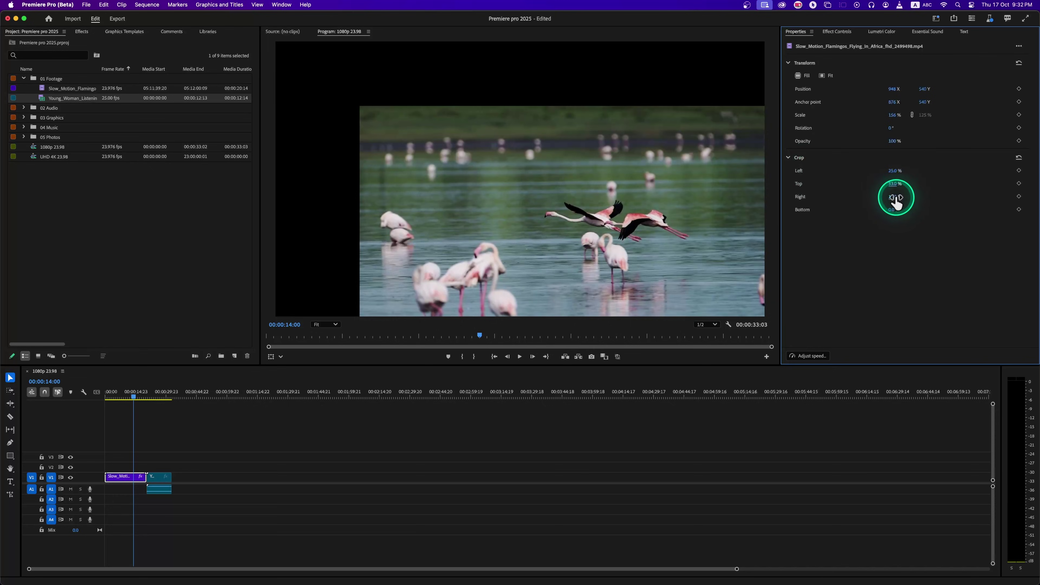
left_click(143, 401)
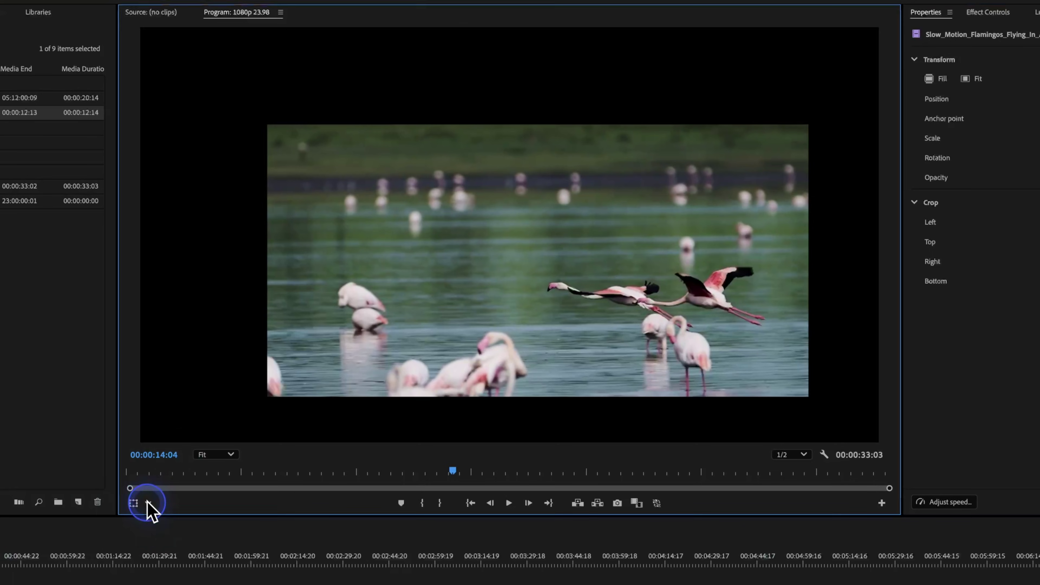
Crop the image's left and bottom edges with on-image crop handles, then open Speed/Duration
left_click(281, 357)
left_click(178, 540)
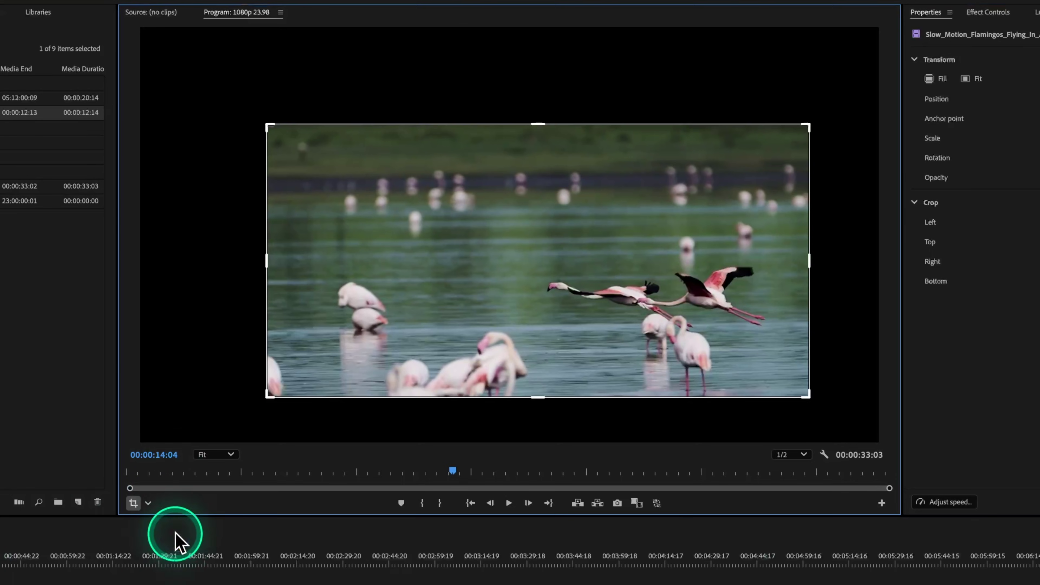
left_click_drag(322, 369, 313, 372)
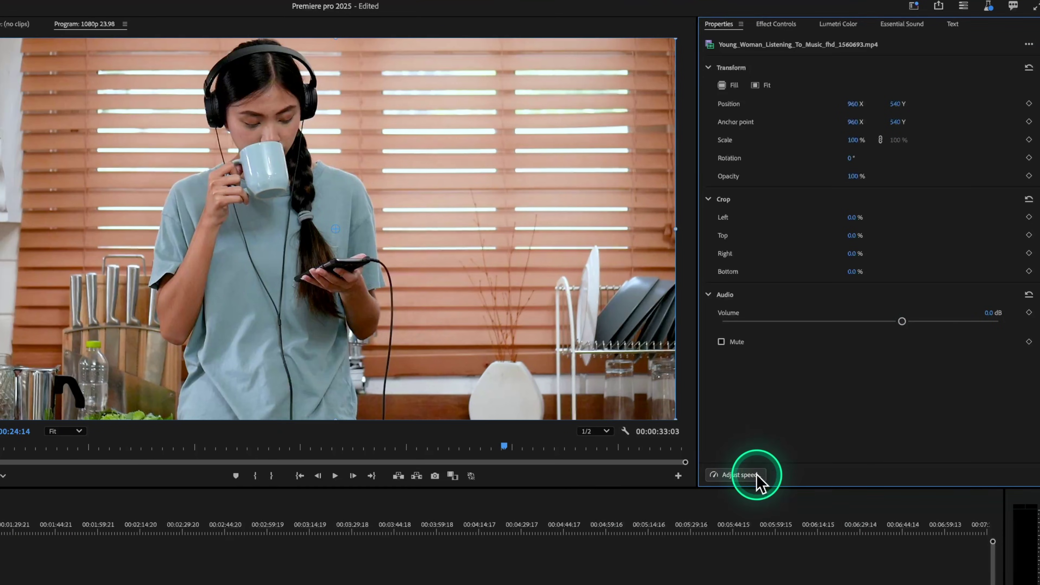
left_click(756, 475)
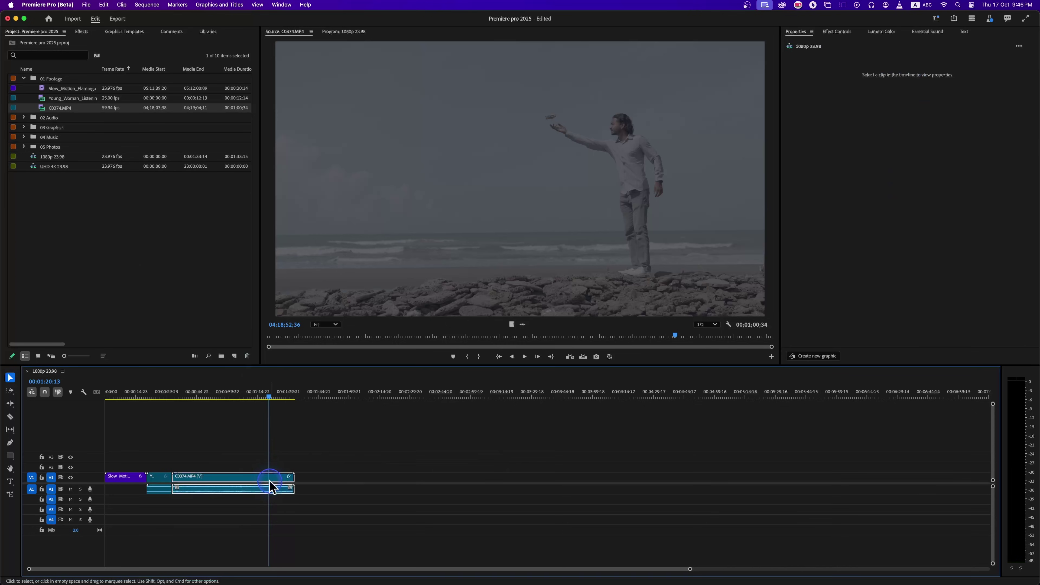
Override C0374.MP4's media colour space to Sony S-Log3/S-Gamut3.Cine and show Lumetri Color
right_click(69, 110)
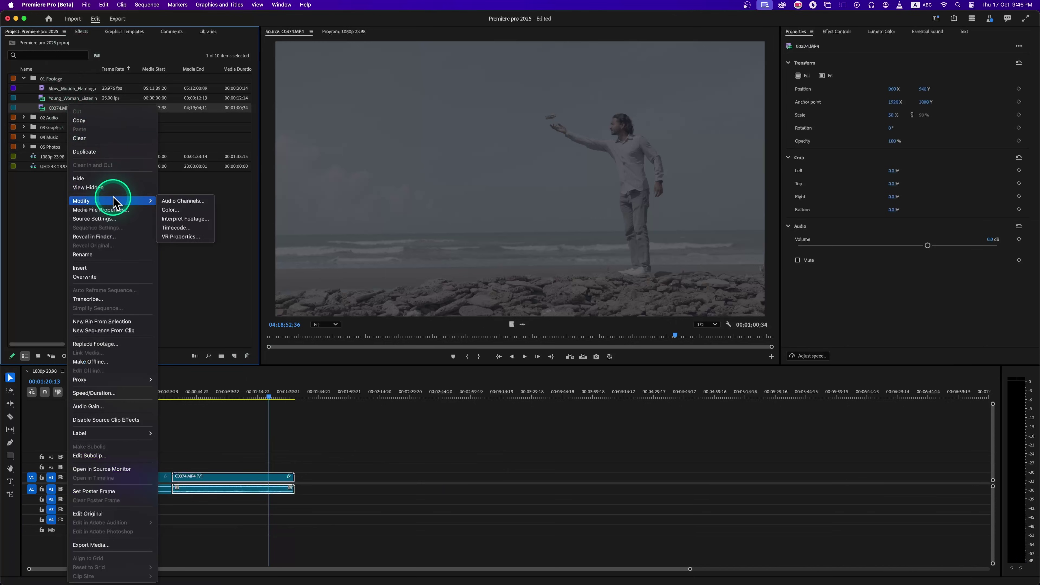
left_click(180, 211)
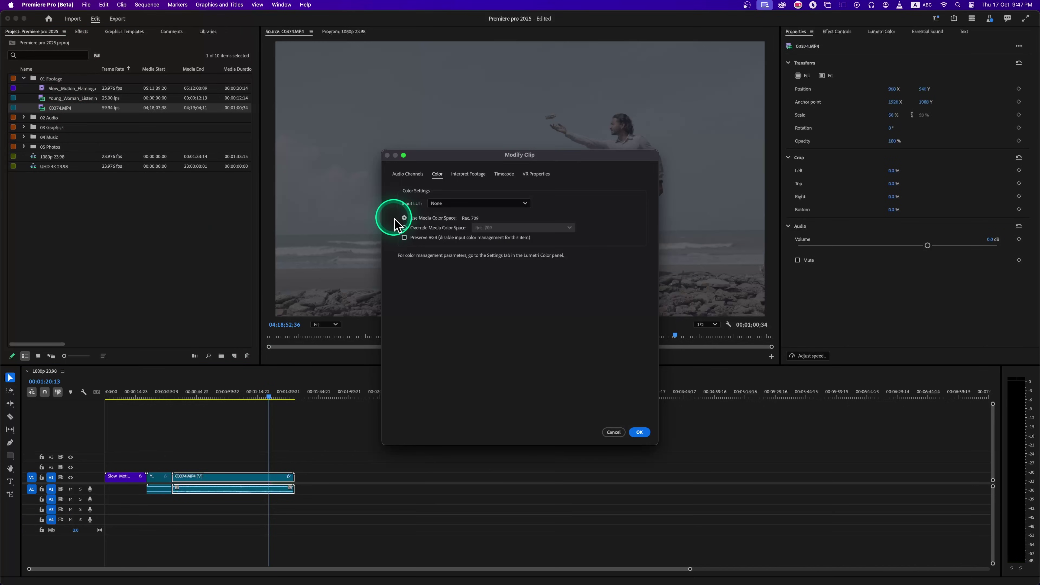
left_click(490, 229)
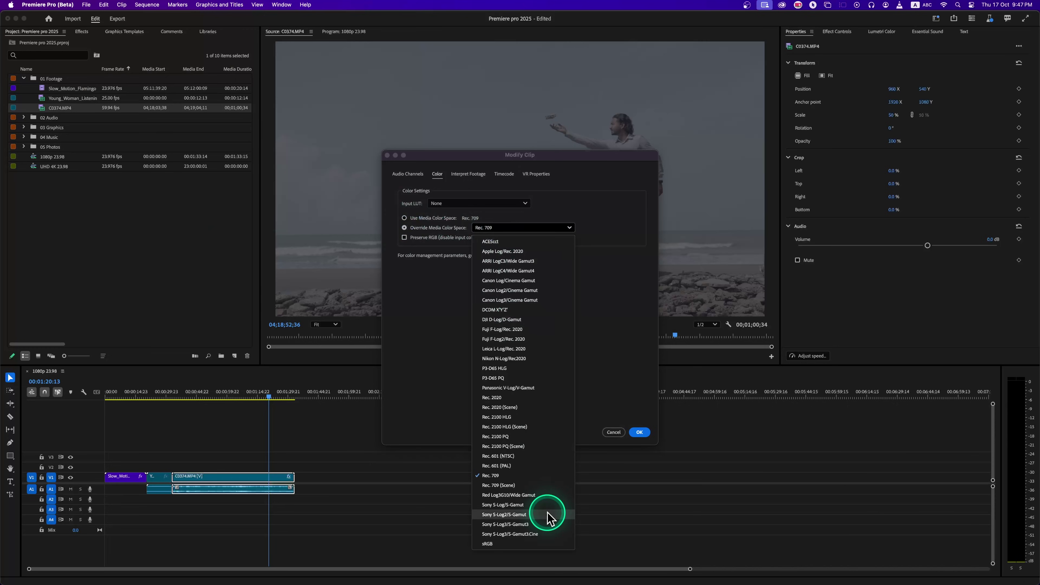
left_click(548, 535)
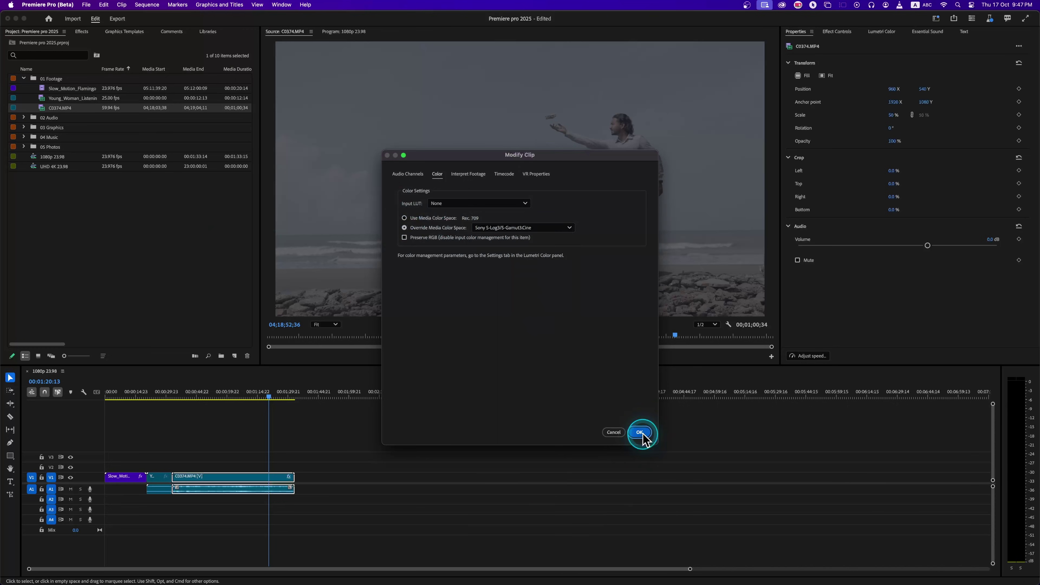
left_click(640, 433)
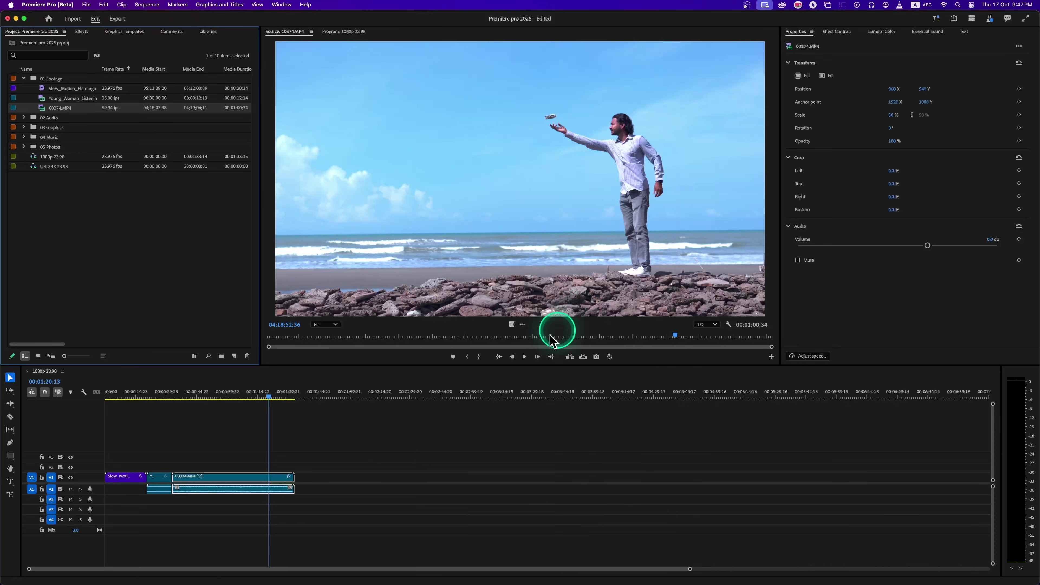
left_click(257, 488)
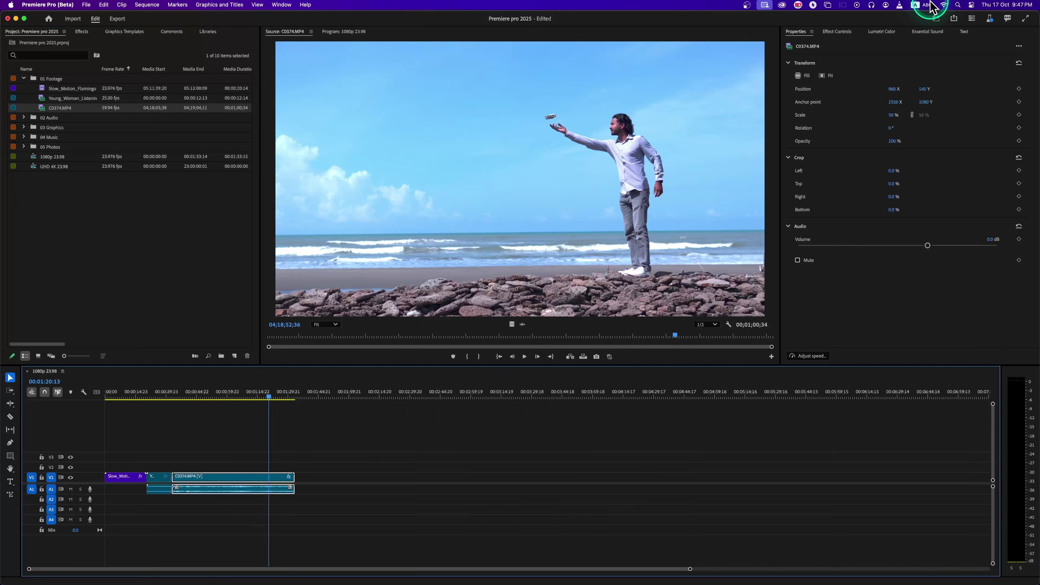
left_click(880, 33)
Browse the media colour spaces in Lumetri Settings, then select the clip on track V1
left_click(807, 45)
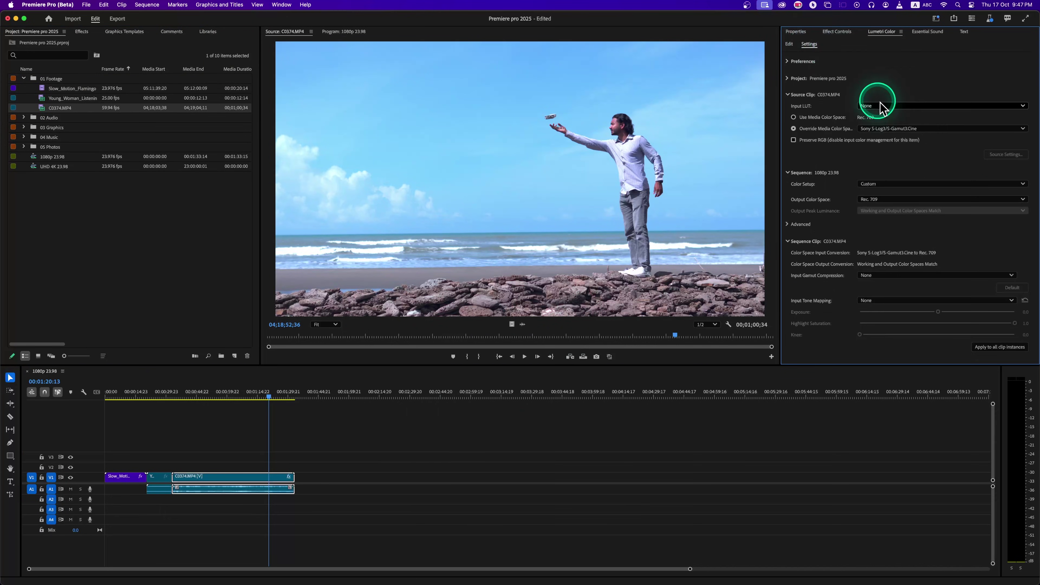
left_click_drag(882, 131, 902, 425)
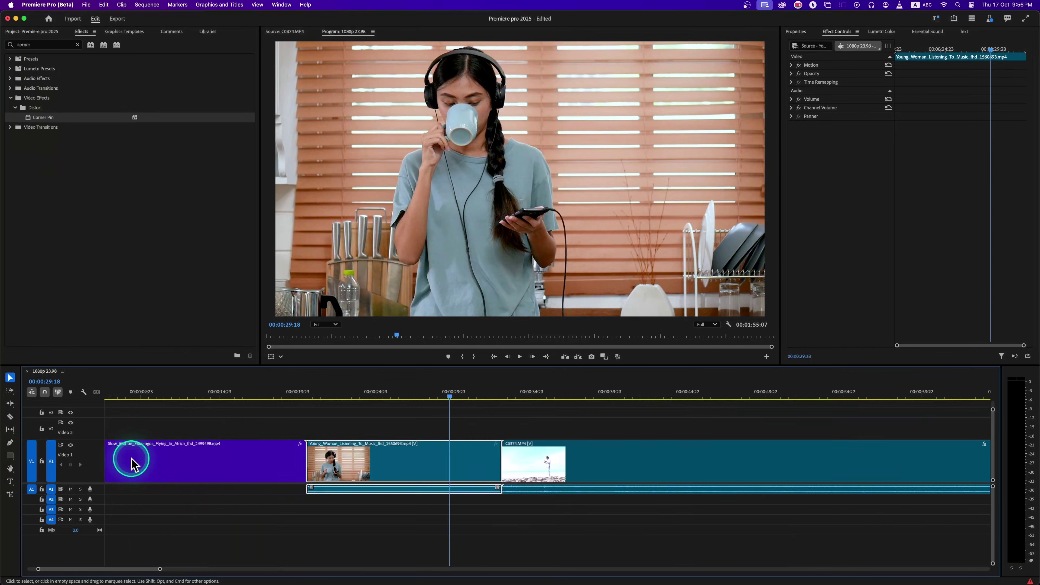
left_click(216, 467)
Deselect the timeline clips, choose the Generative Extend tool, and start playback
scroll(232, 471, "up", 3)
scroll(232, 471, "down", 2)
left_click(272, 477)
left_click(10, 495)
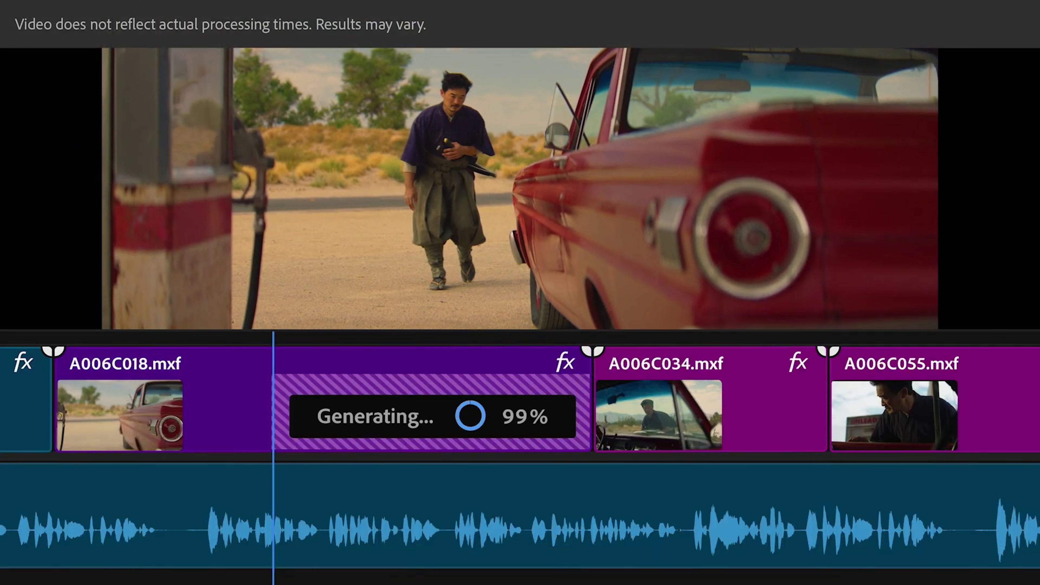
key("space")
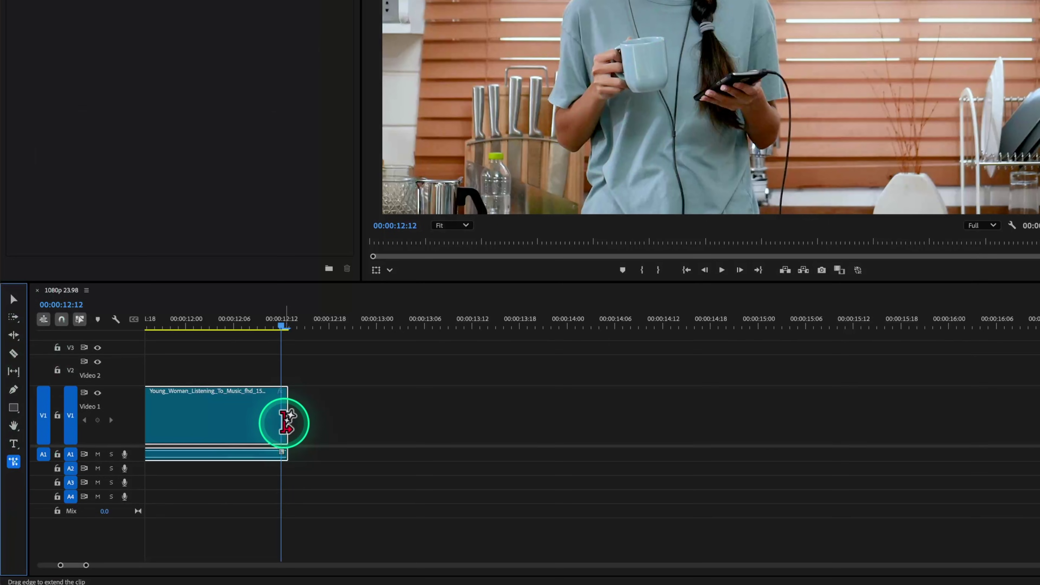
Extend the headphones clip's end about two seconds, expand A1, and select the generated video and audio
left_click_drag(286, 422, 1033, 467)
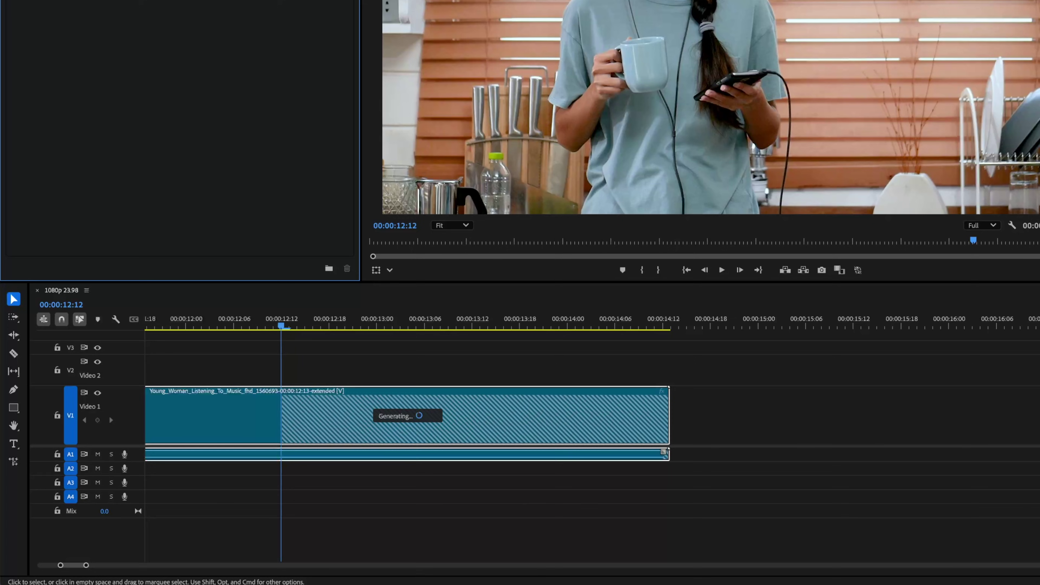
double_click(135, 456)
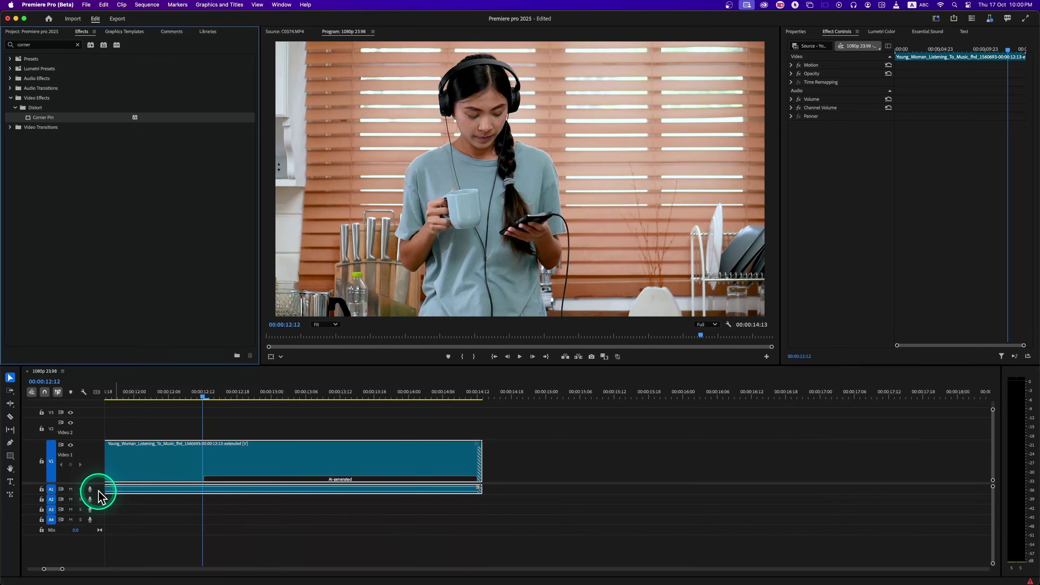
left_click(423, 447)
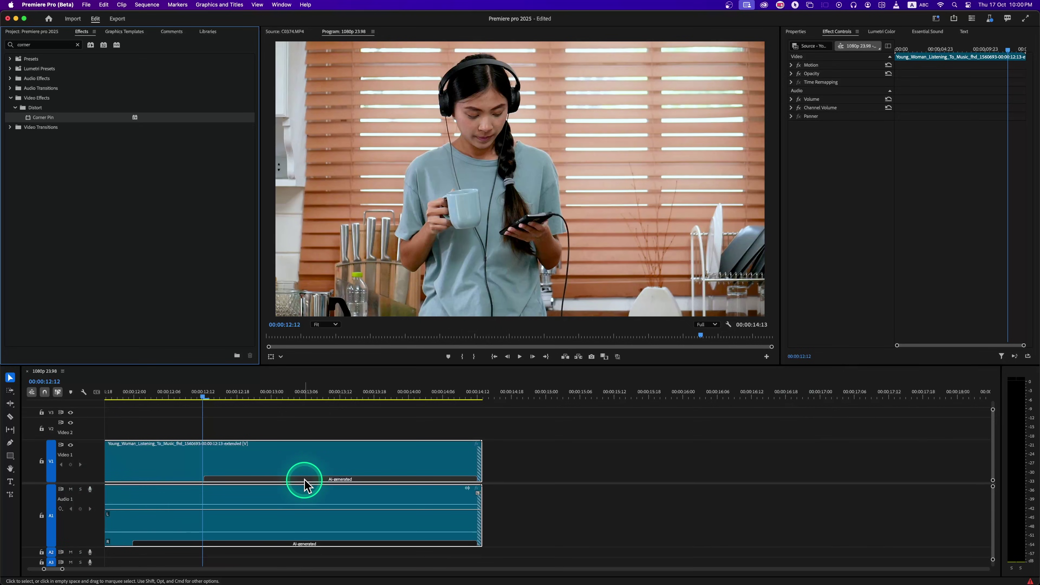
left_click(185, 531)
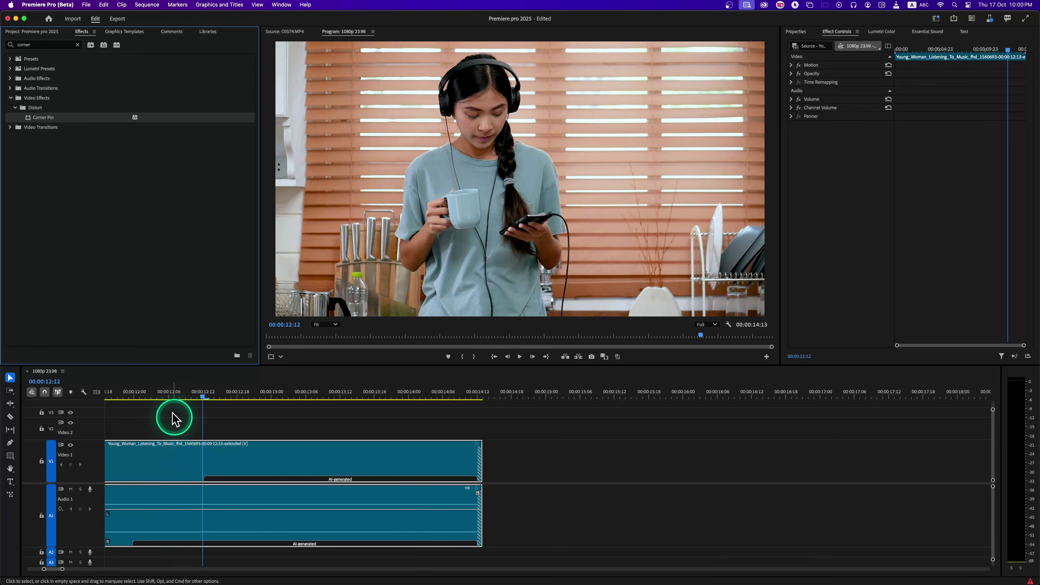
Play back from just before the extension through the AI-generated frames
left_click_drag(151, 395, 157, 398)
key("space")
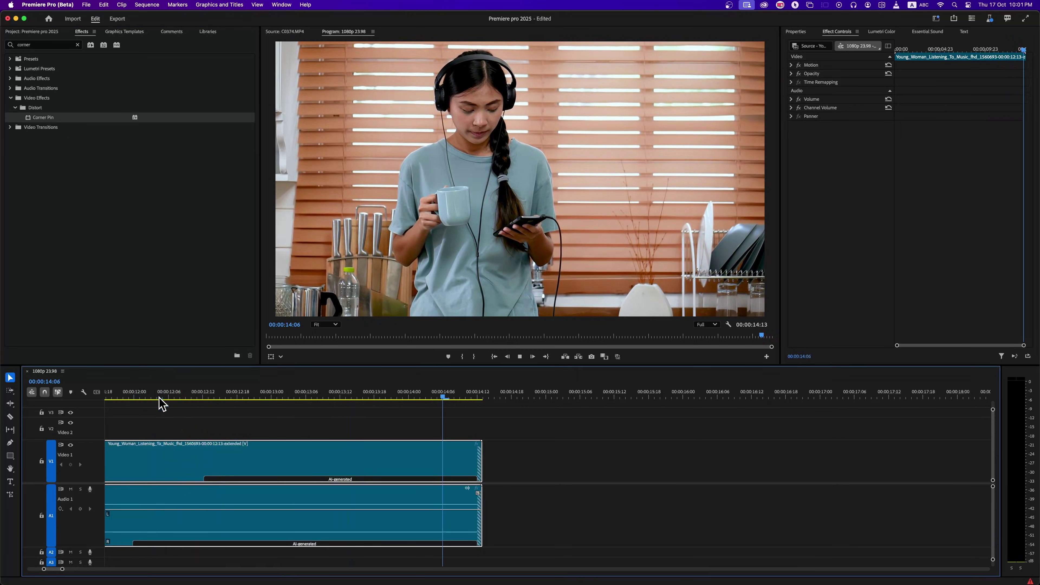
left_click_drag(160, 397, 99, 411)
key("space")
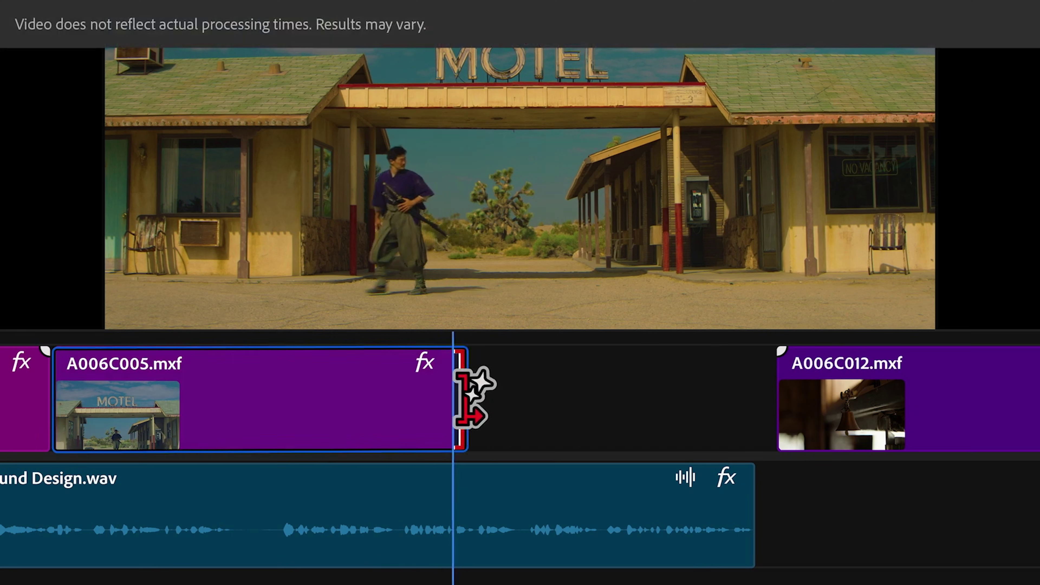
Drag A006C005.mxf's end right with Generative Extend until it meets A006C012.mxf
left_click_drag(462, 373, 770, 393)
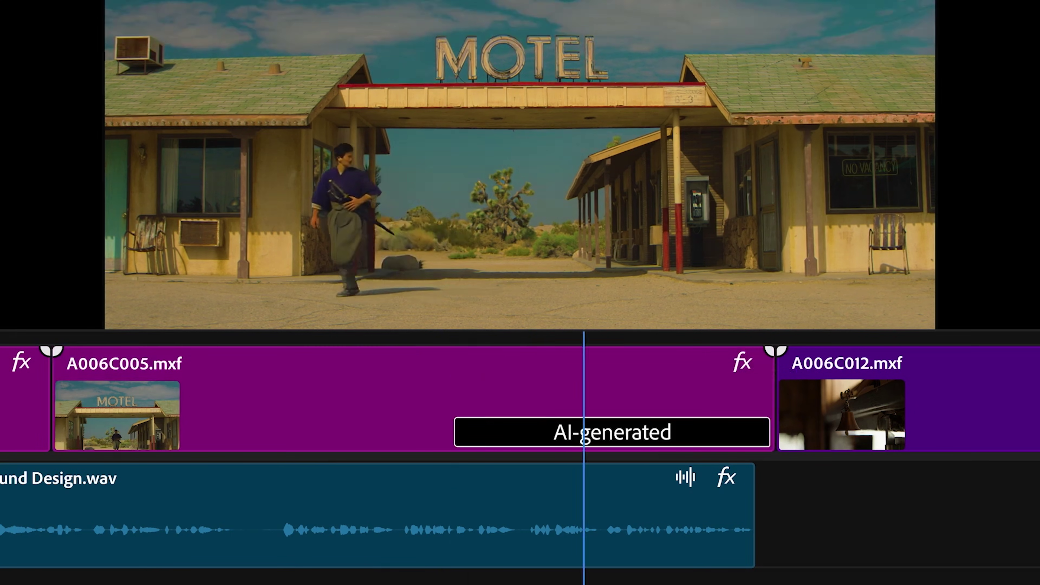